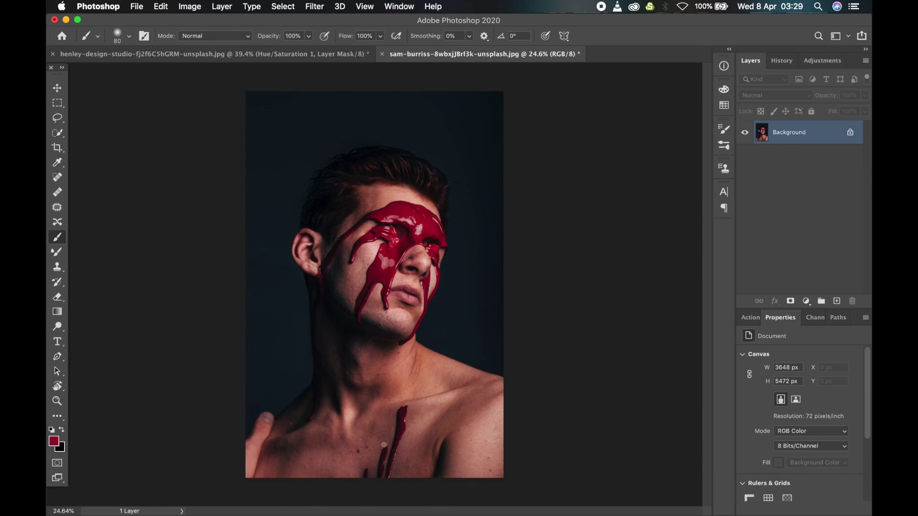
# Load the saved face channel as a selection covering the skin but excluding the red paint
pyautogui.click(282, 5)
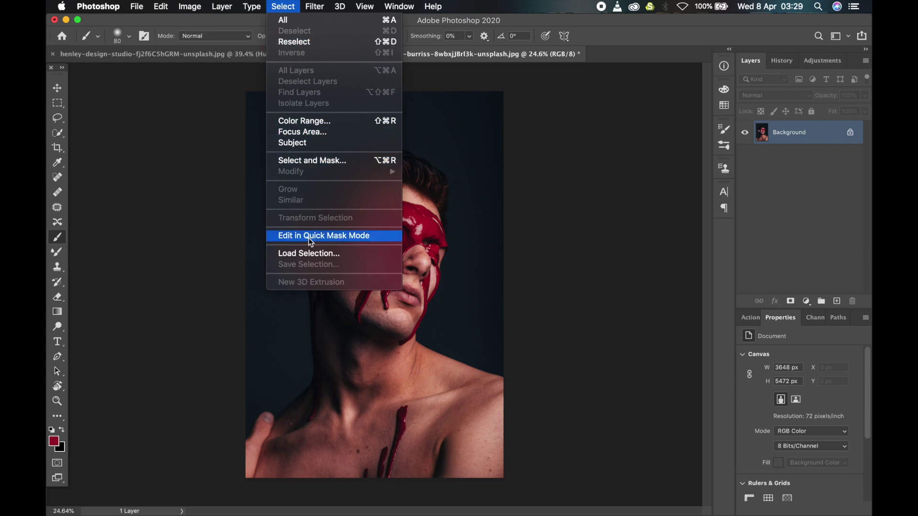
pyautogui.click(306, 254)
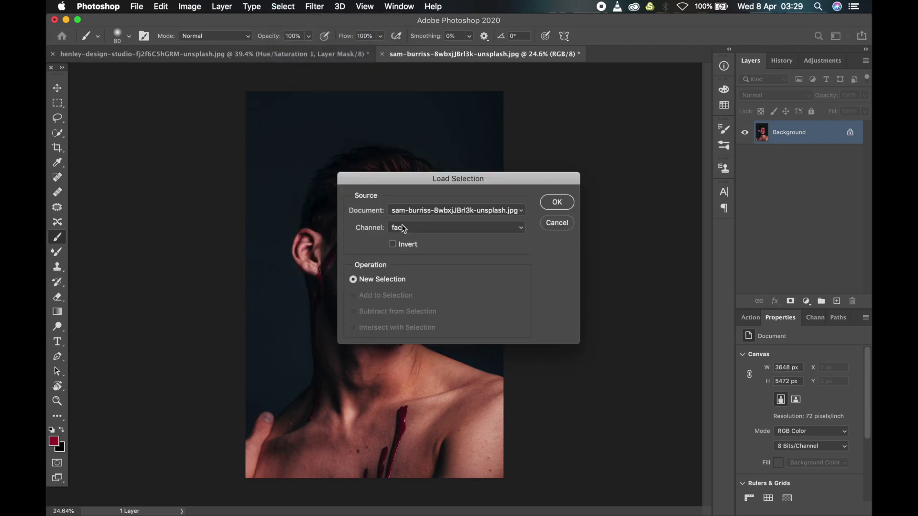
pyautogui.click(555, 202)
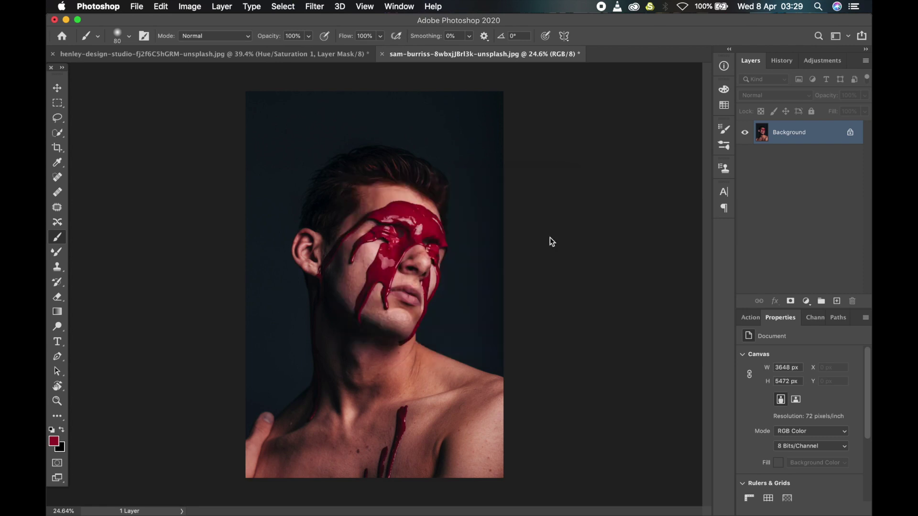
pyautogui.scroll(1, 356, 357)
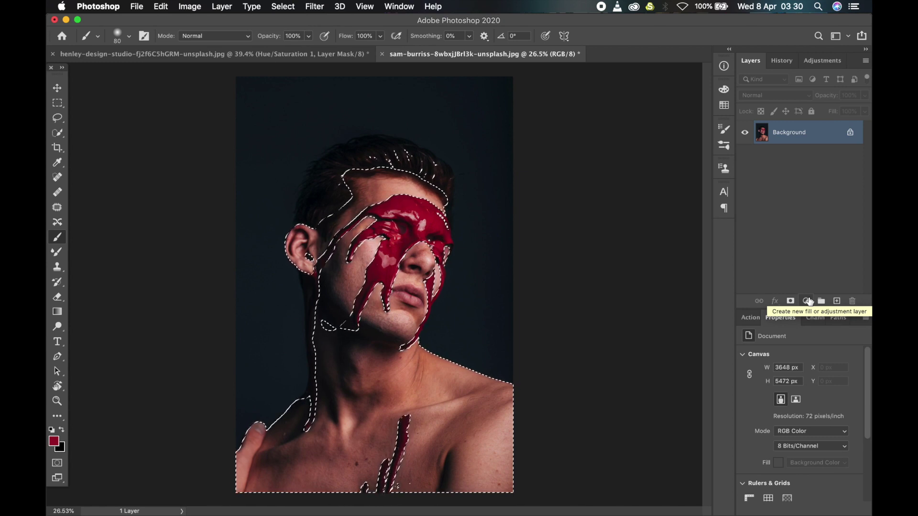
# Add a skin-masked Black & White adjustment, then hide it to compare with the original colours
pyautogui.click(807, 301)
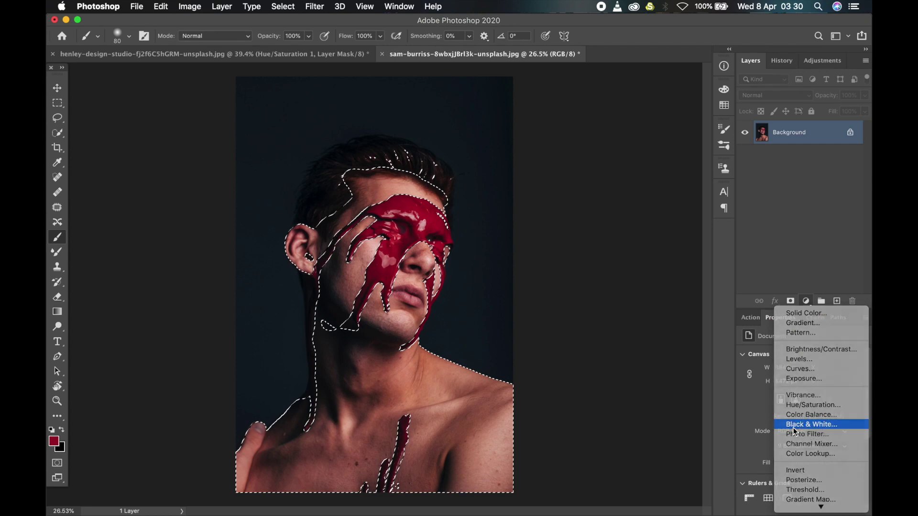
pyautogui.click(815, 431)
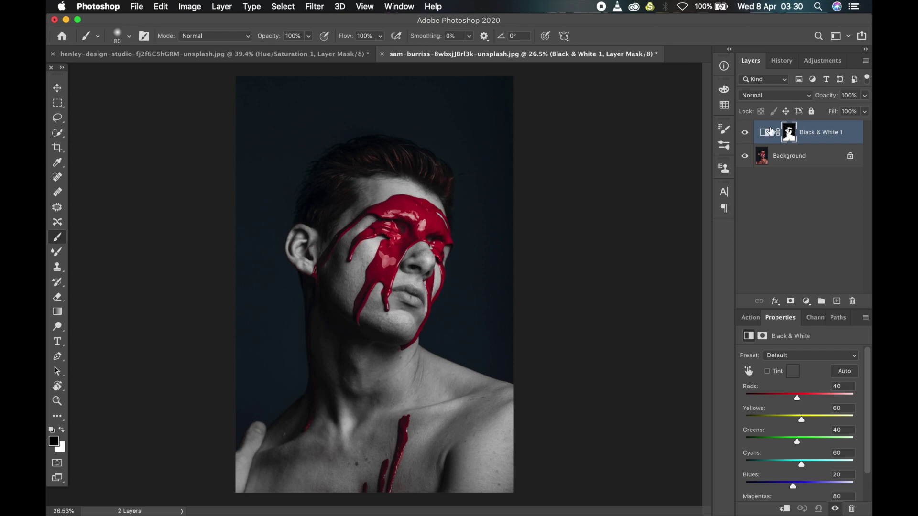
pyautogui.click(746, 134)
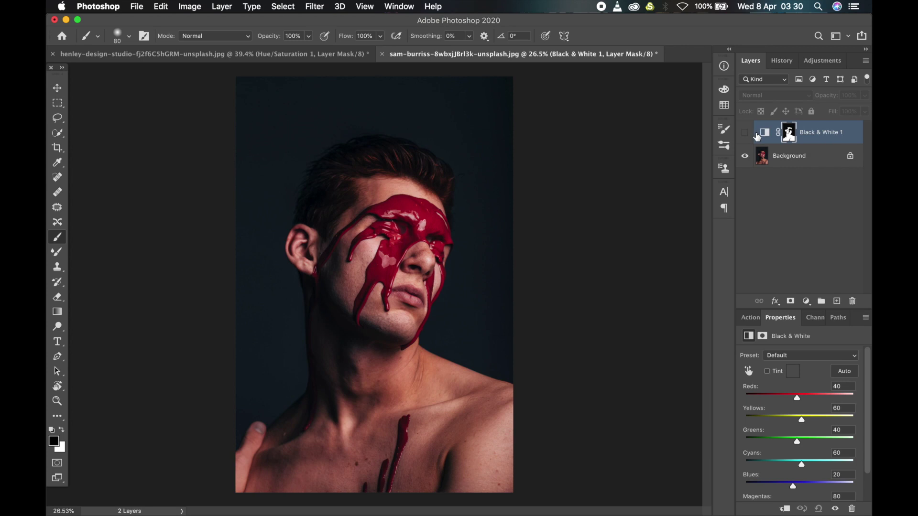
# Show Black & White 1 again and push its Reds slider much brighter
pyautogui.click(745, 136)
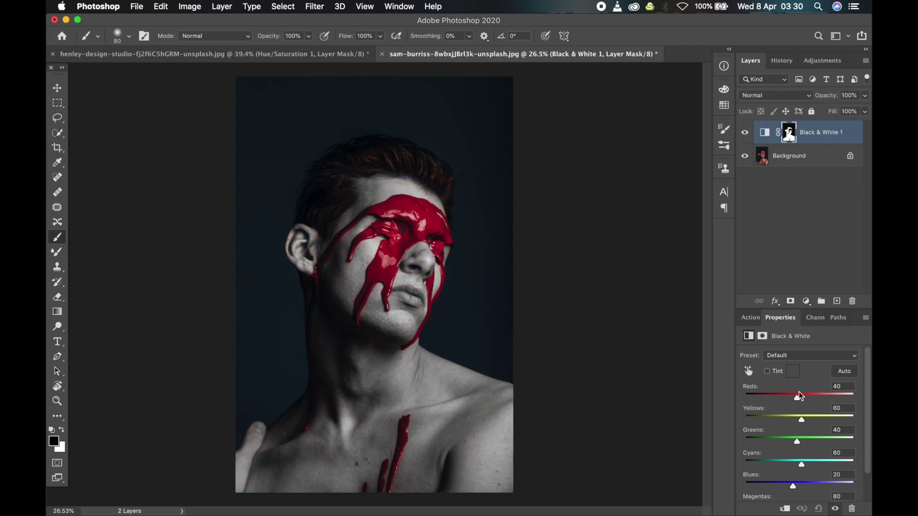
pyautogui.moveTo(797, 399); pyautogui.dragTo(811, 421)
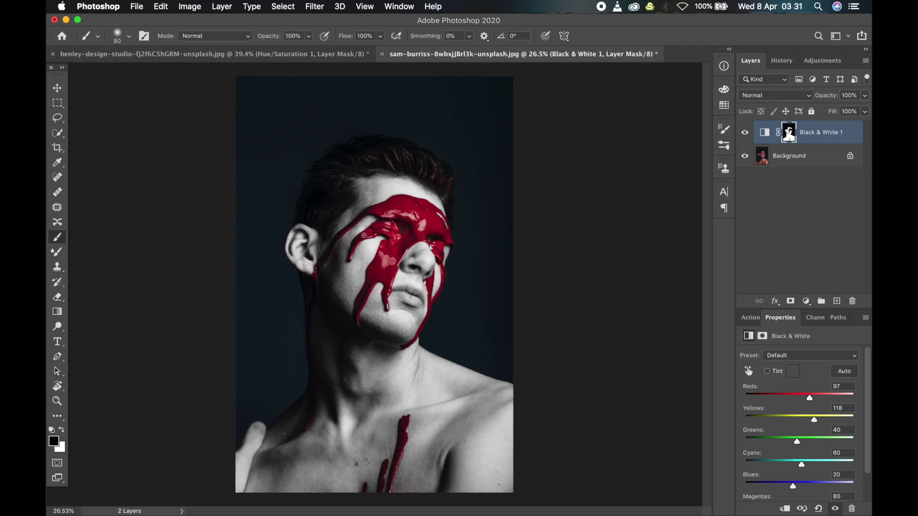
pyautogui.scroll(5, 363, 235)
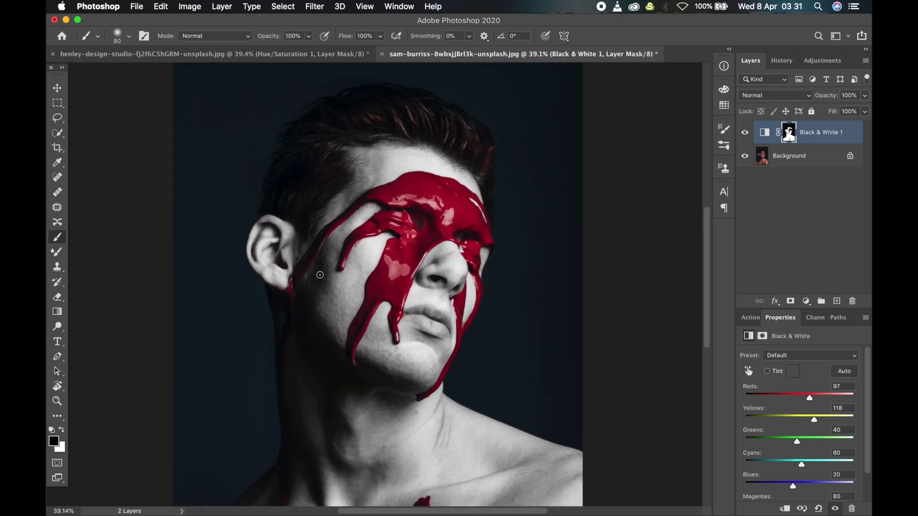
pyautogui.scroll(-2, 328, 282)
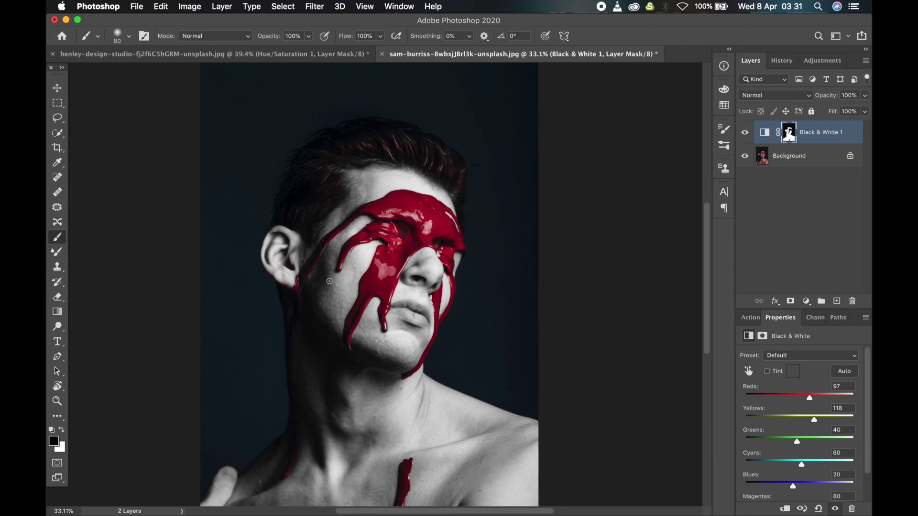
pyautogui.scroll(-1, 329, 281)
pyautogui.scroll(-1, 361, 340)
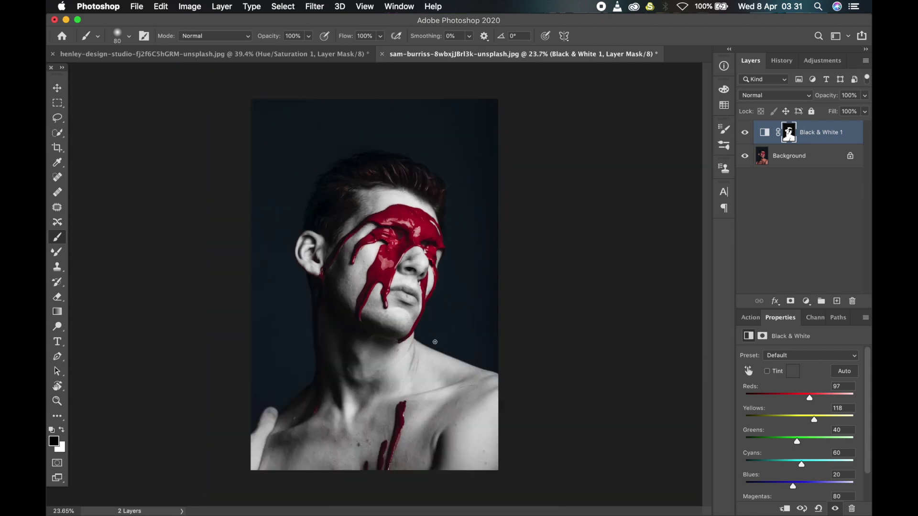
pyautogui.scroll(1, 435, 342)
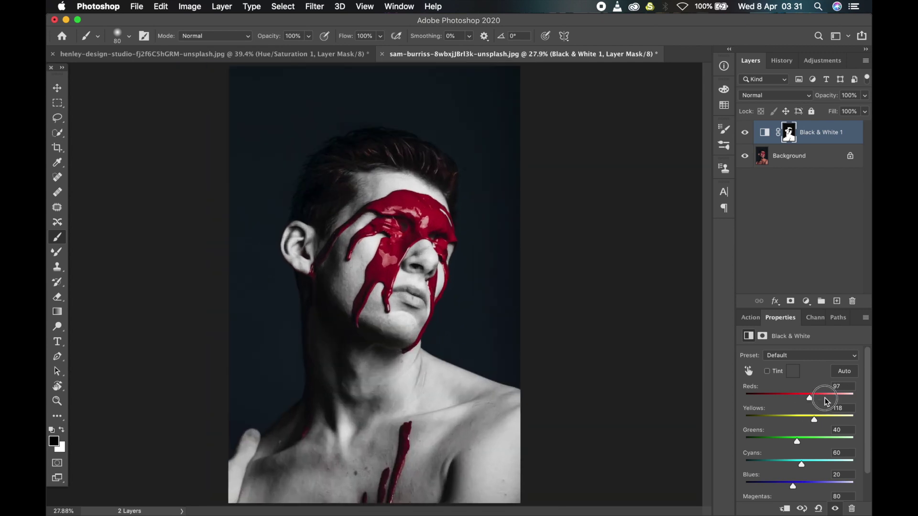
pyautogui.moveTo(827, 401); pyautogui.dragTo(820, 419)
pyautogui.scroll(-2, 376, 408)
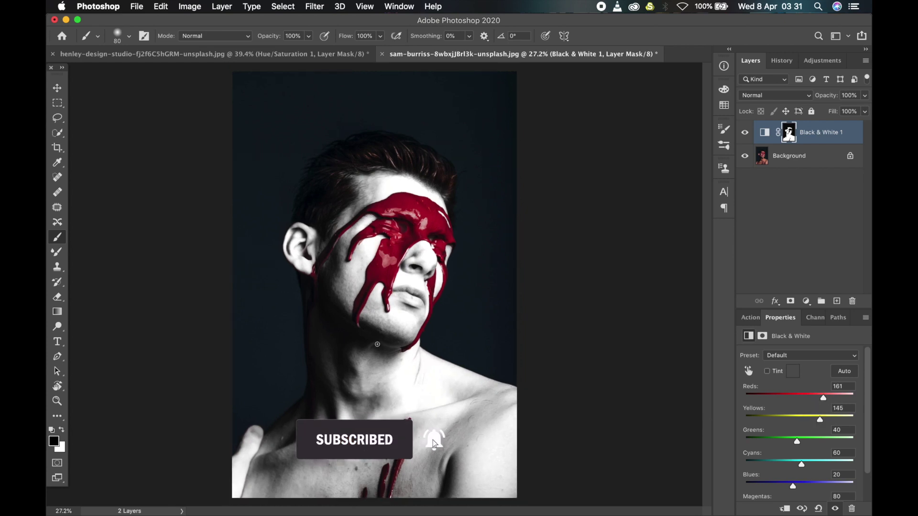
pyautogui.scroll(1, 379, 343)
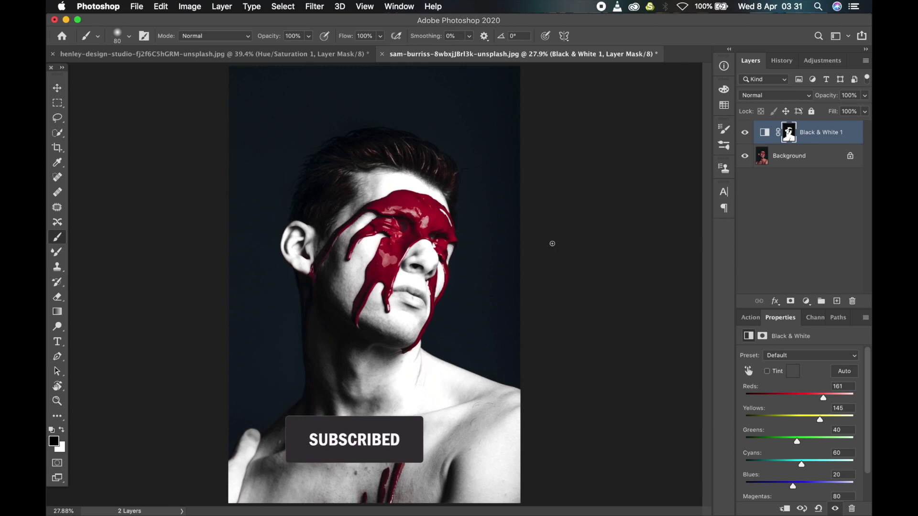
# Settle Reds at 137 and Blues at 58, toggling the layer on and off to compare
pyautogui.click(744, 133)
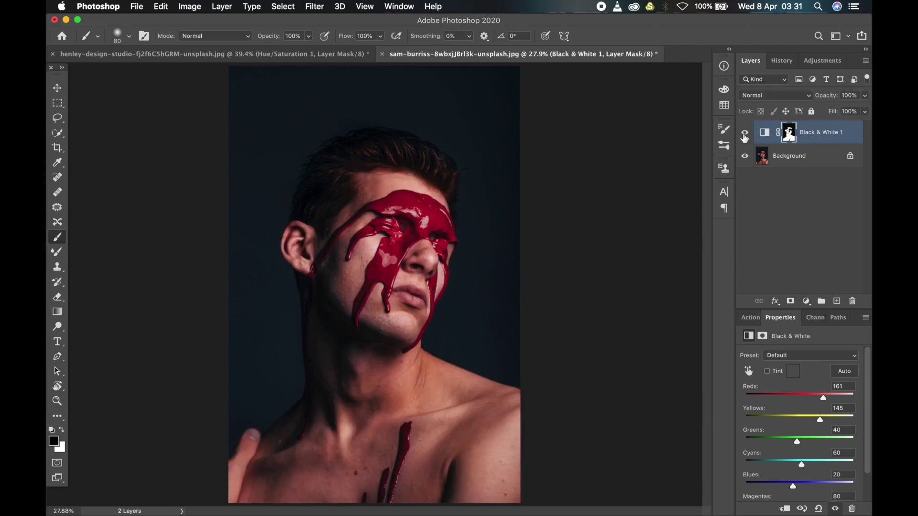
pyautogui.click(744, 133)
pyautogui.click(744, 133)
pyautogui.click(745, 134)
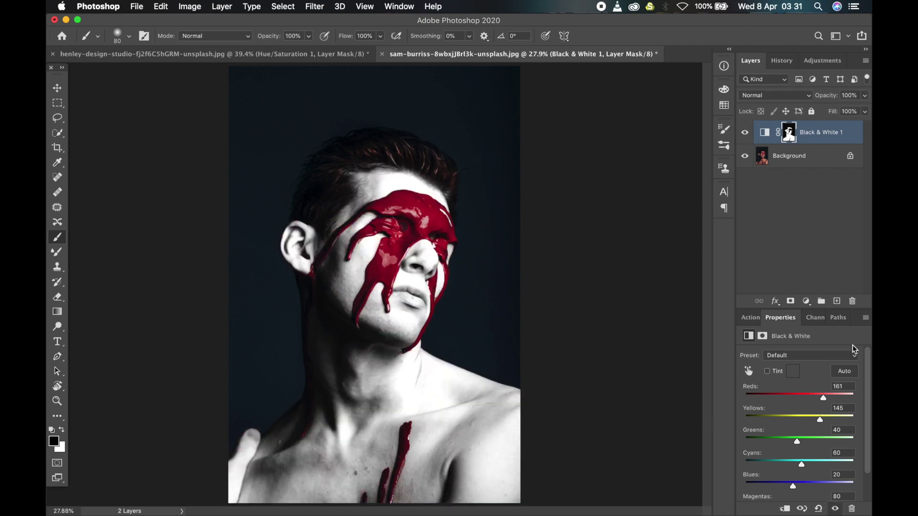
pyautogui.moveTo(820, 399); pyautogui.dragTo(818, 399)
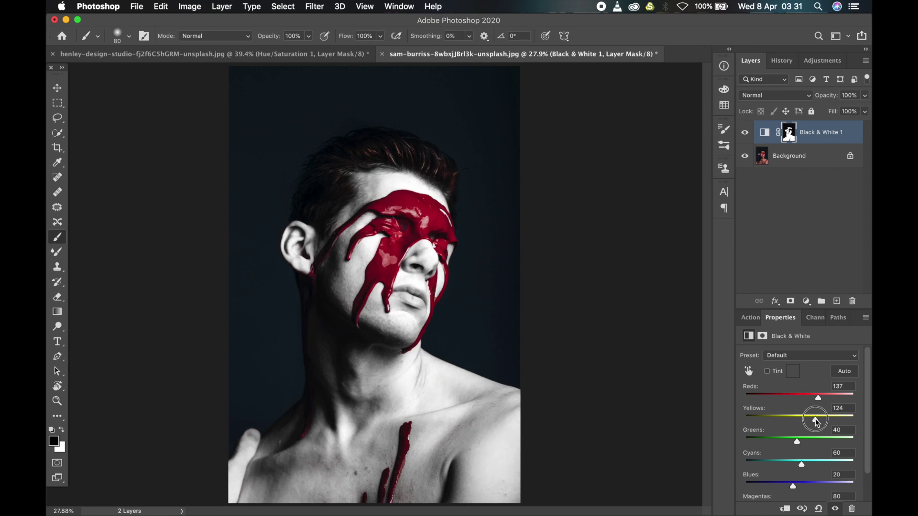
pyautogui.scroll(-2, 801, 450)
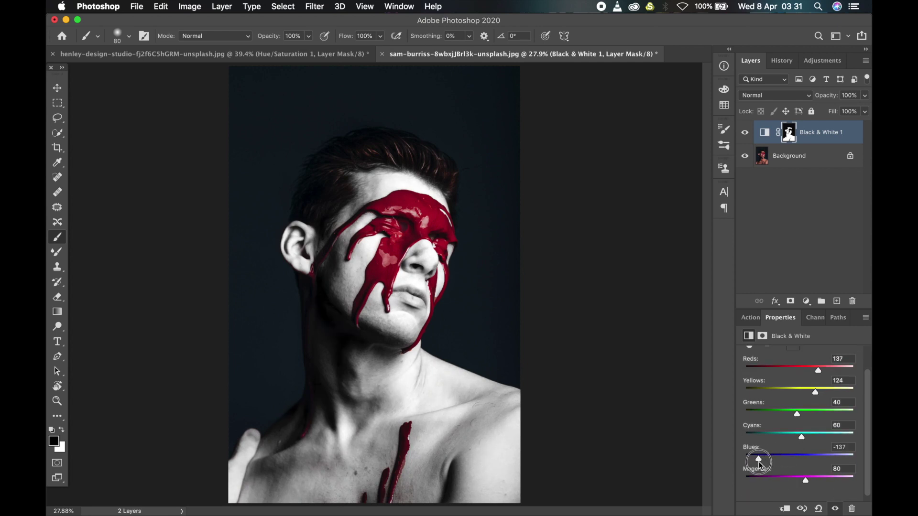
pyautogui.moveTo(793, 459)
pyautogui.mouseDown()
pyautogui.moveTo(820, 460)
pyautogui.moveTo(638, 478)
pyautogui.moveTo(866, 449)
pyautogui.moveTo(748, 455)
pyautogui.moveTo(856, 460)
pyautogui.moveTo(758, 467)
pyautogui.moveTo(828, 455)
pyautogui.moveTo(721, 475)
pyautogui.moveTo(827, 460)
pyautogui.moveTo(801, 463)
pyautogui.mouseUp()
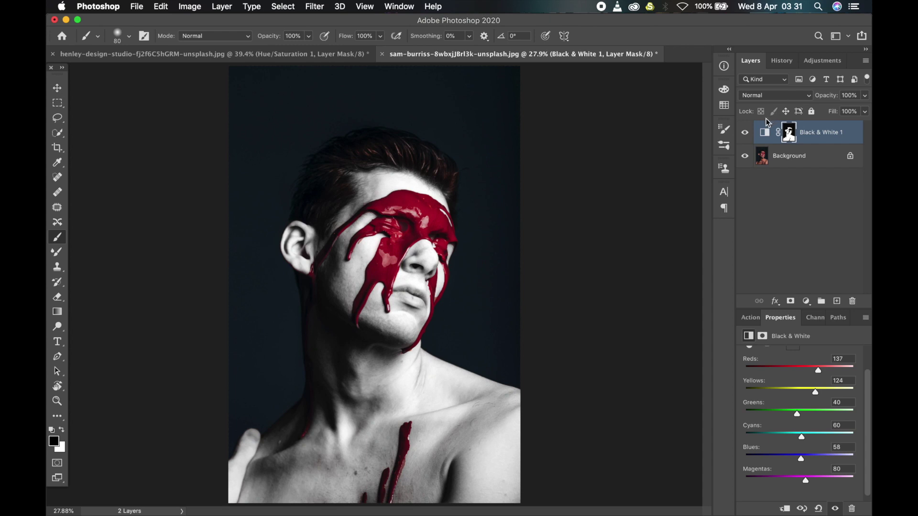
pyautogui.click(745, 134)
pyautogui.click(744, 134)
# In the bathtub baby image, hide Hue/Saturation 1 and bring up Black & White 1's settings
pyautogui.click(274, 53)
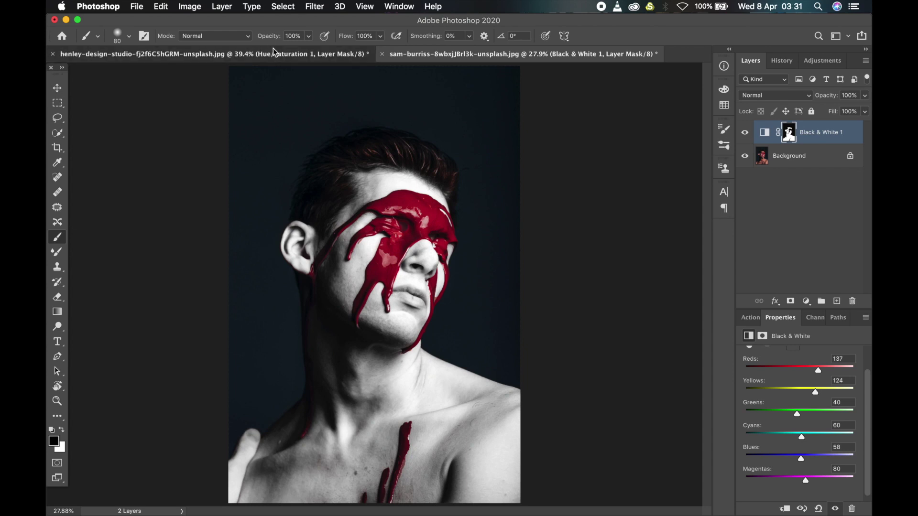
pyautogui.scroll(1, 375, 284)
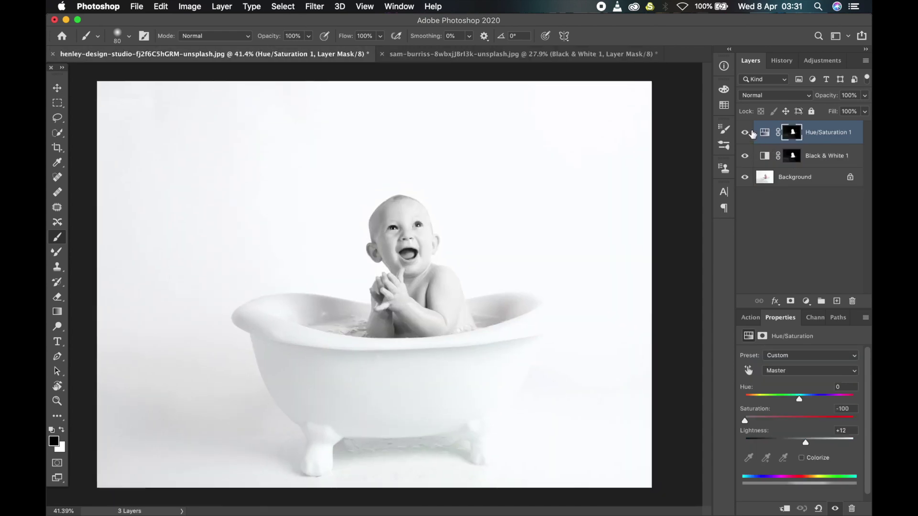
pyautogui.click(744, 133)
pyautogui.click(745, 156)
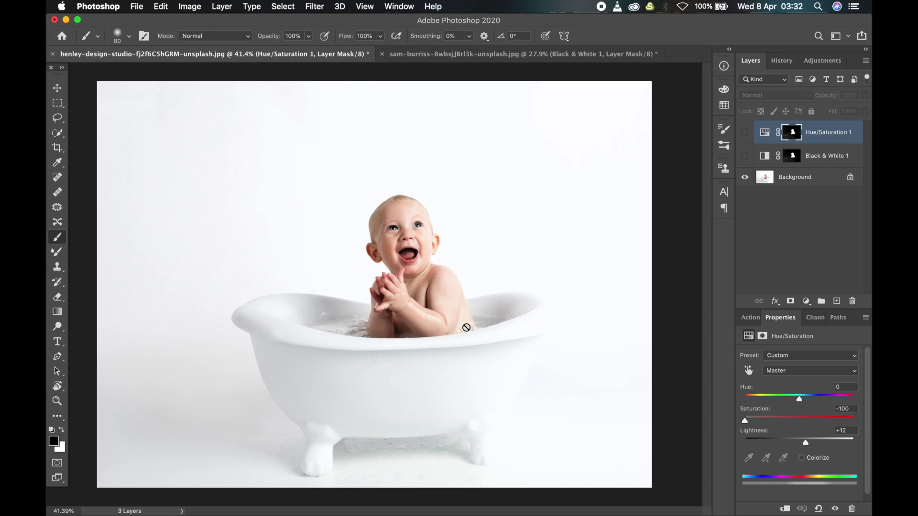
pyautogui.click(791, 158)
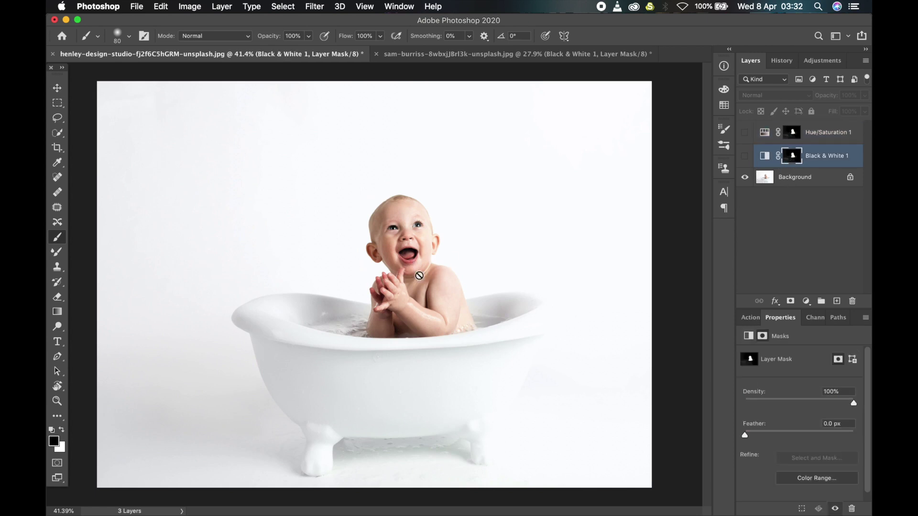
pyautogui.click(764, 157)
pyautogui.click(745, 156)
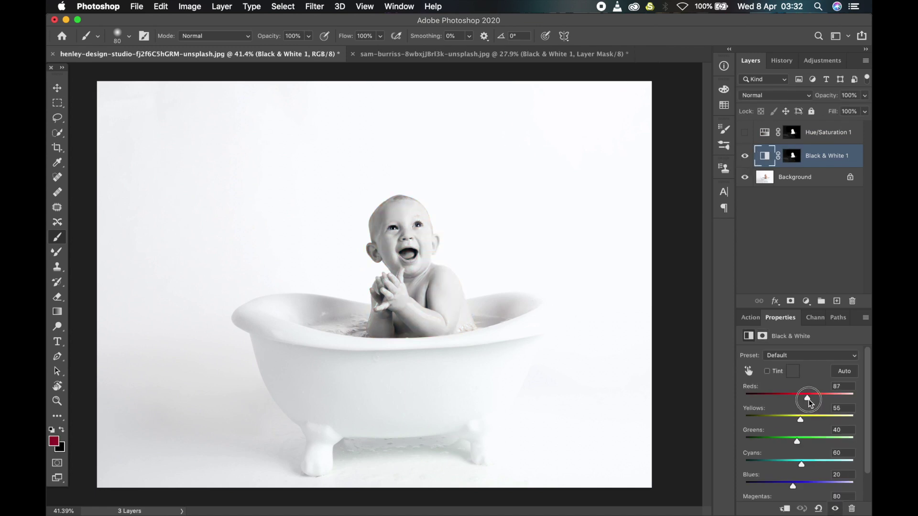
# Raise Yellows to 76, compare the layers' visibility, and return to the red-paint portrait
pyautogui.moveTo(801, 420); pyautogui.dragTo(805, 420)
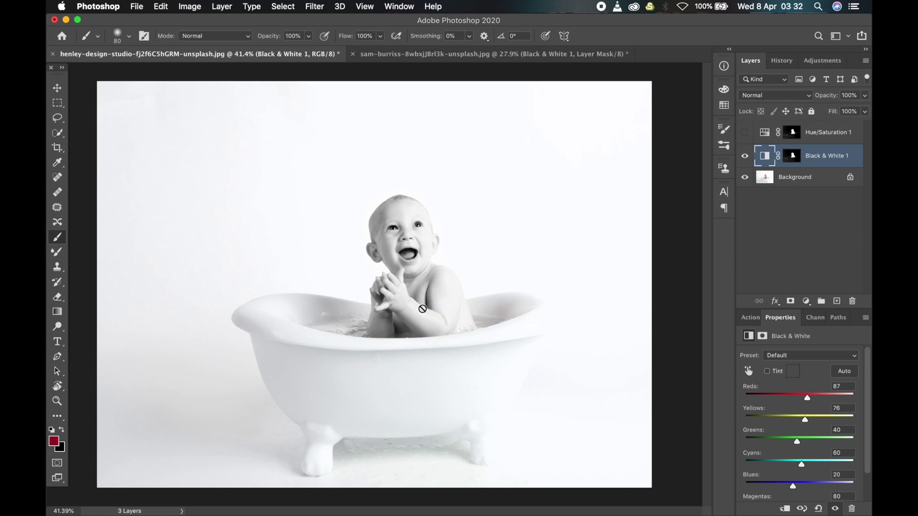
pyautogui.click(744, 157)
pyautogui.click(744, 157)
pyautogui.click(743, 134)
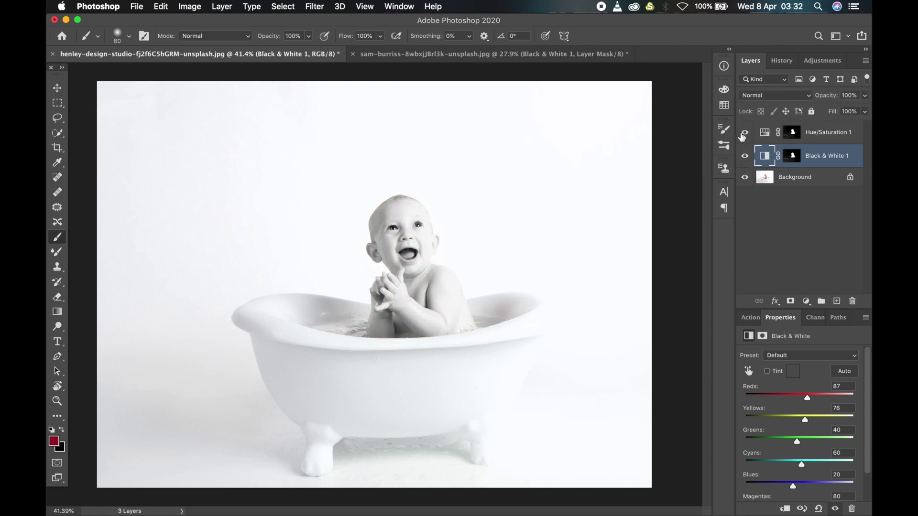
pyautogui.click(743, 135)
pyautogui.click(742, 134)
pyautogui.click(526, 54)
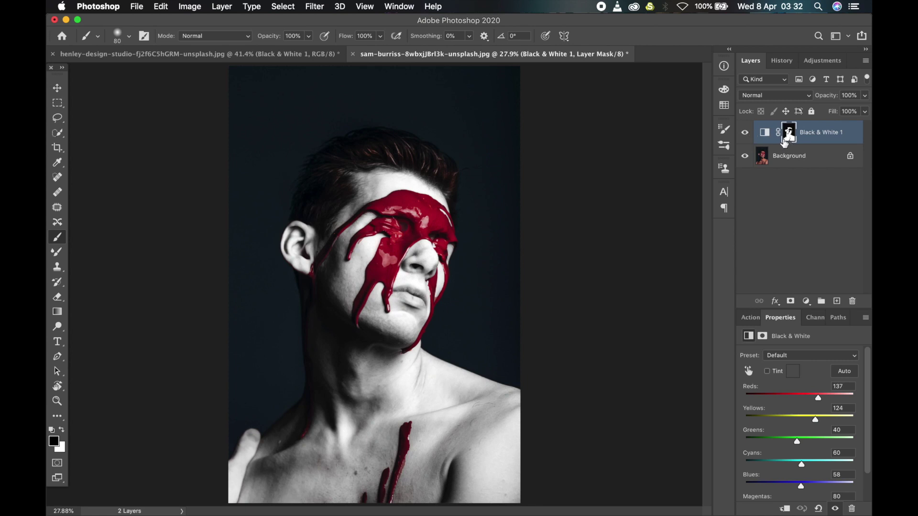
# Rename Black & White 1 to 'White', restore the figure selection, and hide the White layer
pyautogui.keyDown('super'); pyautogui.click(785, 140); pyautogui.keyUp('super')
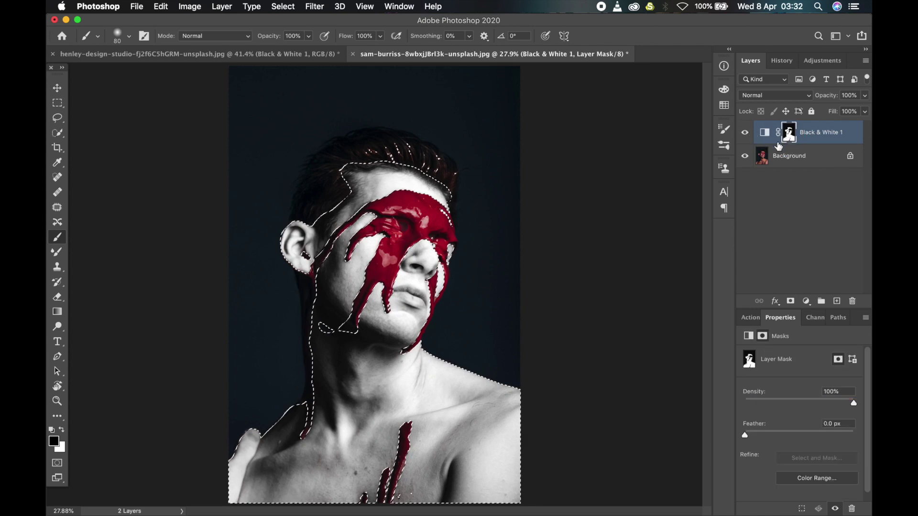
pyautogui.doubleClick(819, 133)
pyautogui.write('W')
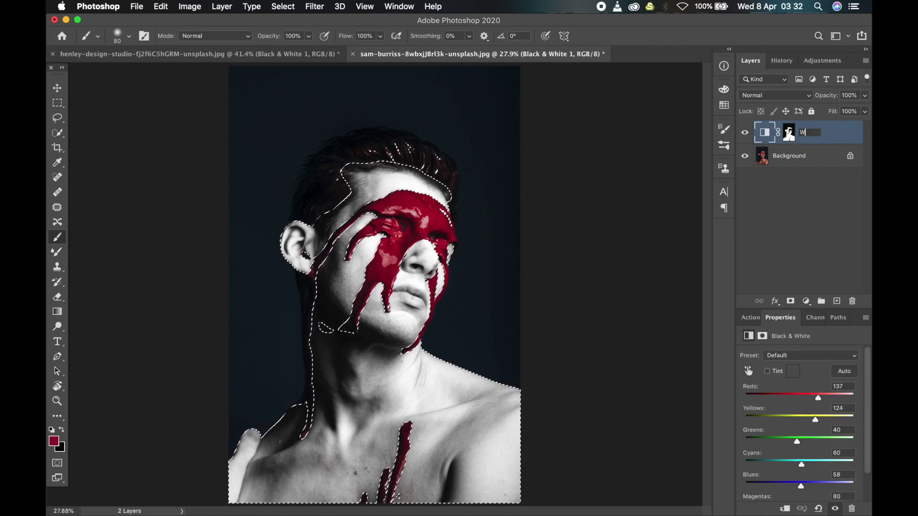
pyautogui.write('hite')
pyautogui.press('Return')
pyautogui.press('super+d')
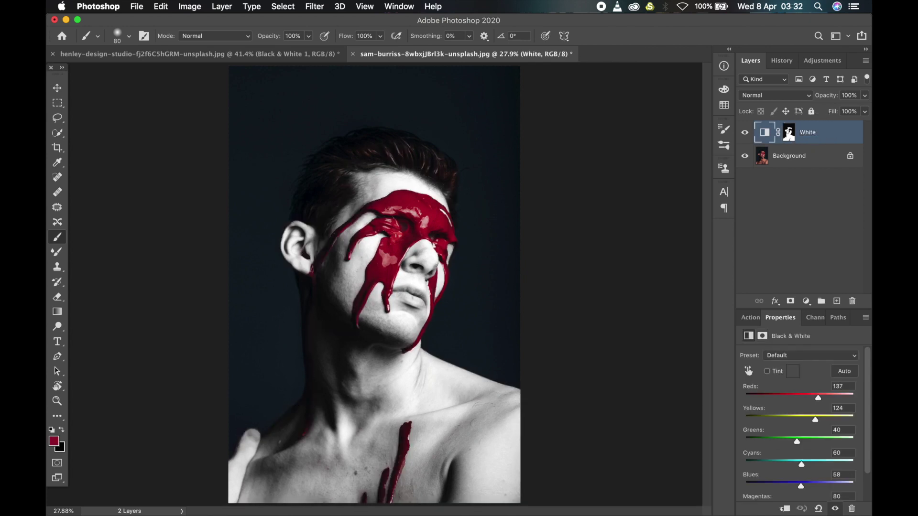
pyautogui.press('super+shift+d')
pyautogui.click(745, 132)
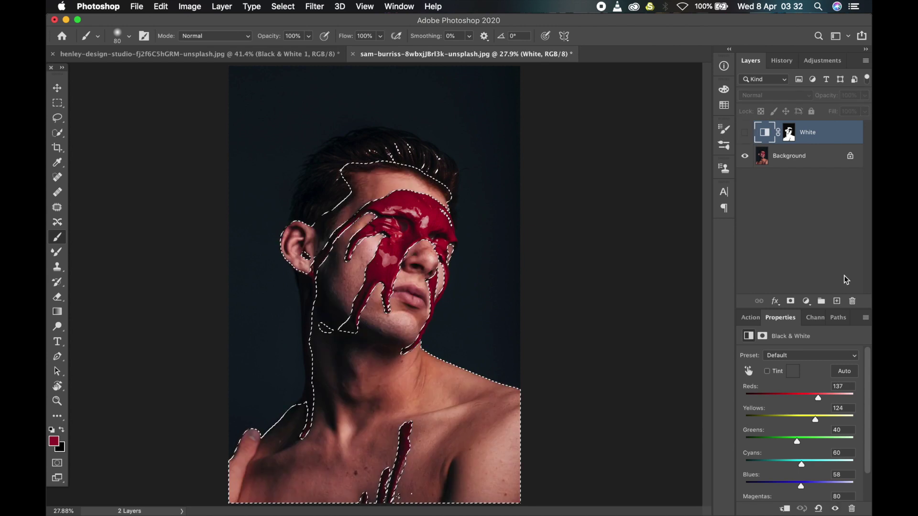
# Add a second figure-masked Black & White adjustment and name it 'Black'
pyautogui.click(806, 301)
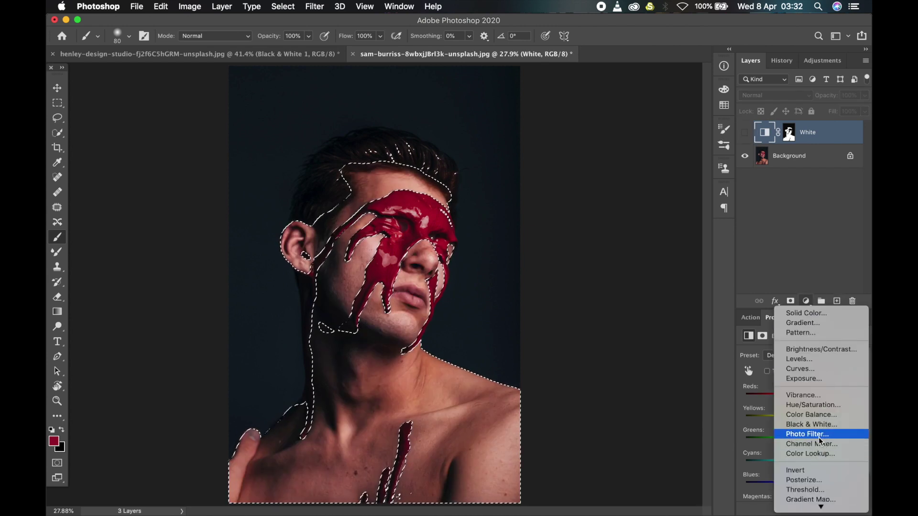
pyautogui.click(812, 425)
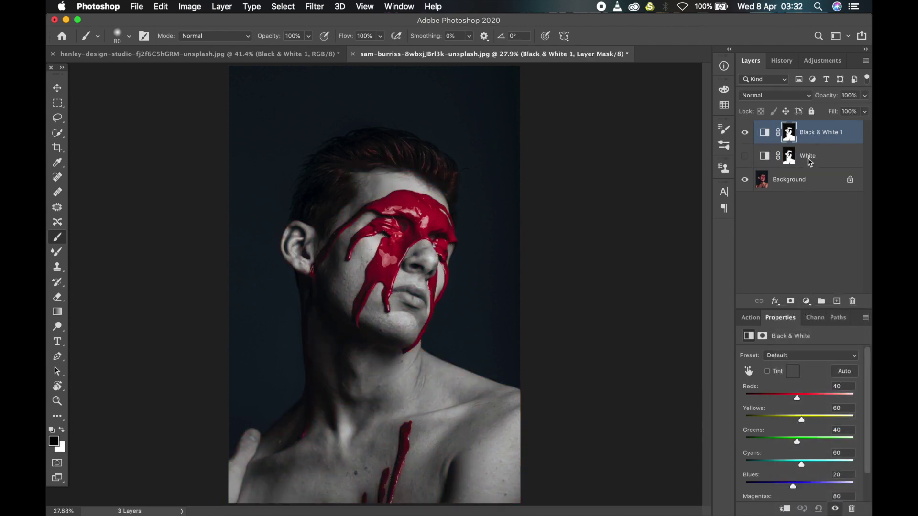
pyautogui.doubleClick(815, 133)
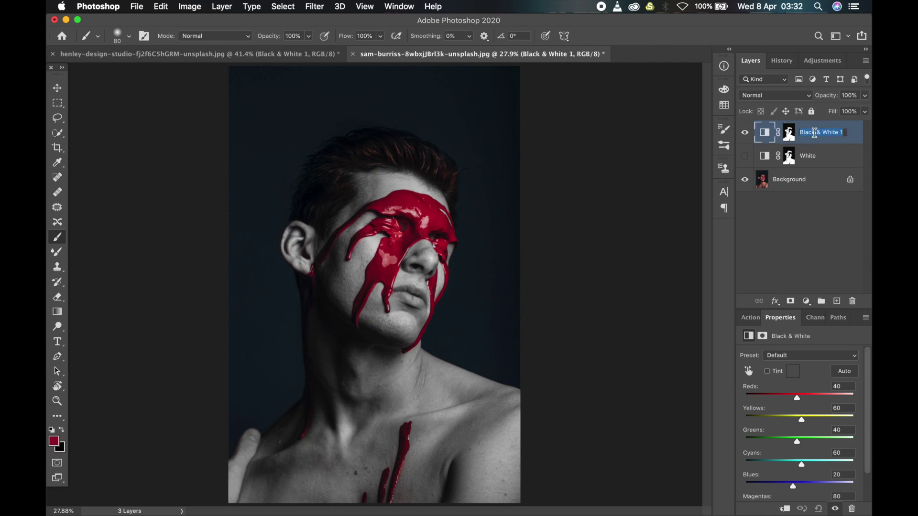
pyautogui.write('Black')
pyautogui.press('Return')
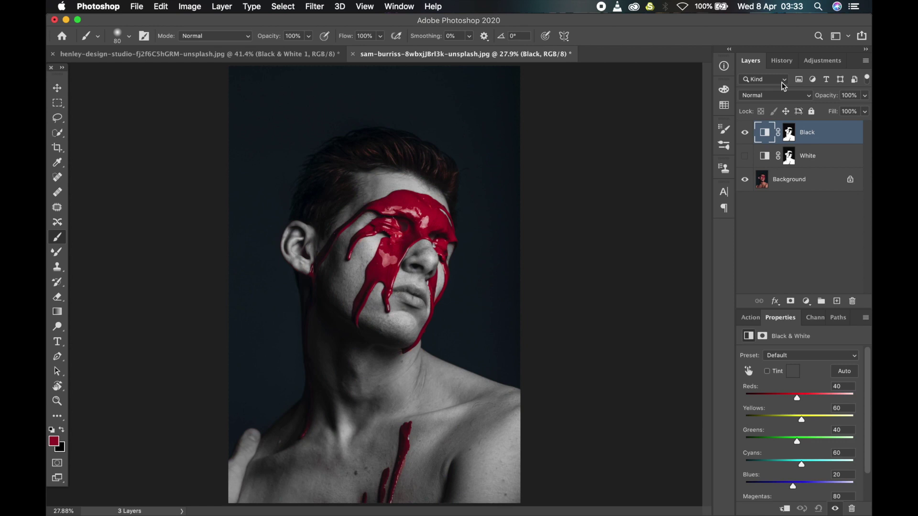
# Set the Black layer to Multiply and lower Reds to 11 and Yellows to -16
pyautogui.click(786, 95)
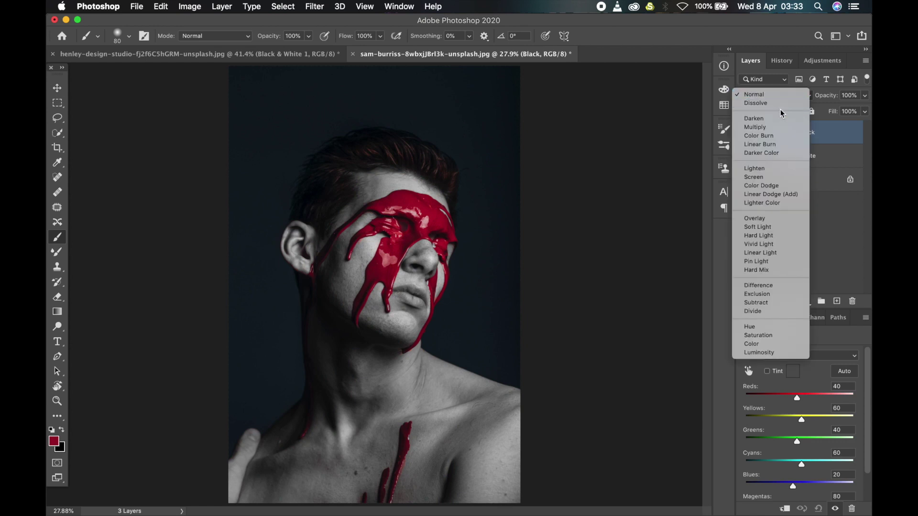
pyautogui.click(778, 127)
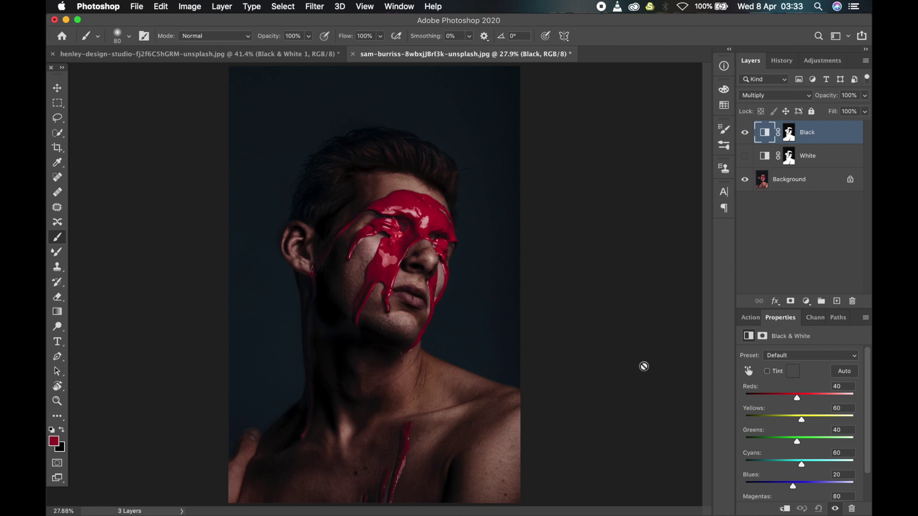
pyautogui.moveTo(797, 399); pyautogui.dragTo(785, 421)
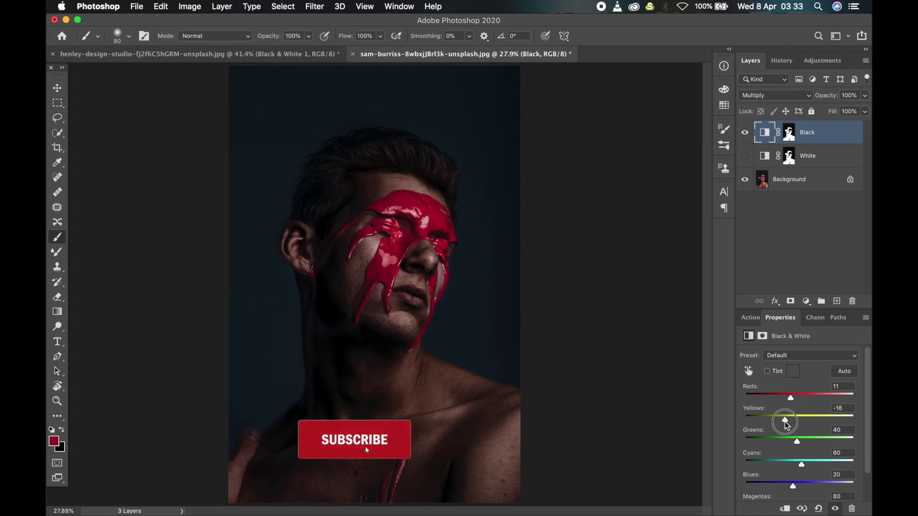
# Add a Hue/Saturation layer masked to the Black layer's figure, with Reds Saturation +5, Lightness -51
pyautogui.keyDown('super'); pyautogui.click(789, 134); pyautogui.keyUp('super')
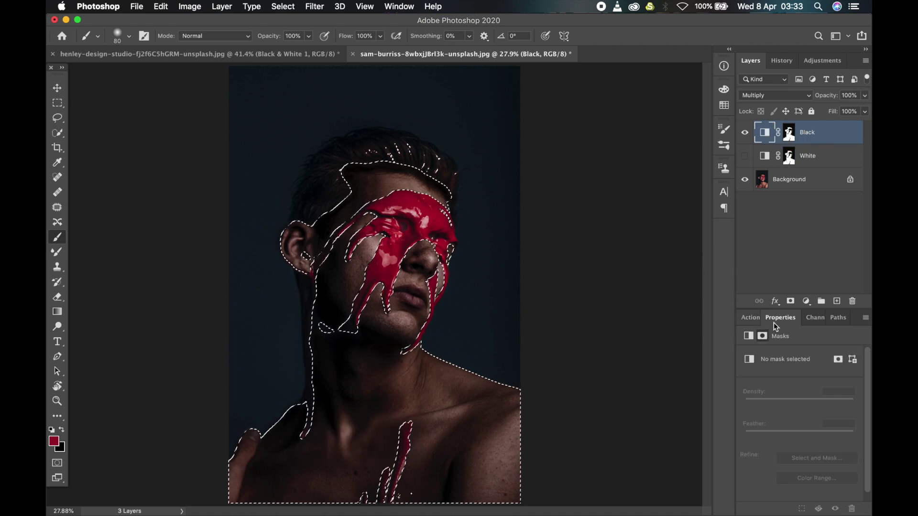
pyautogui.click(804, 302)
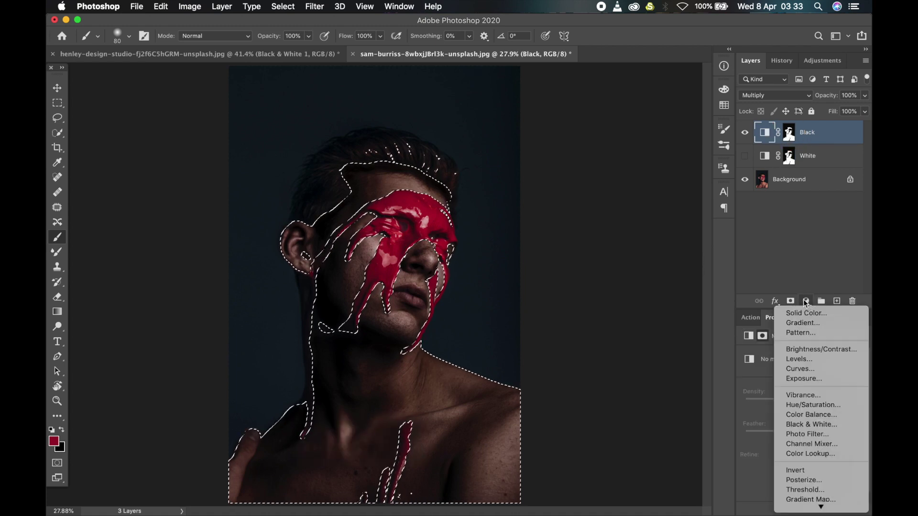
pyautogui.click(809, 407)
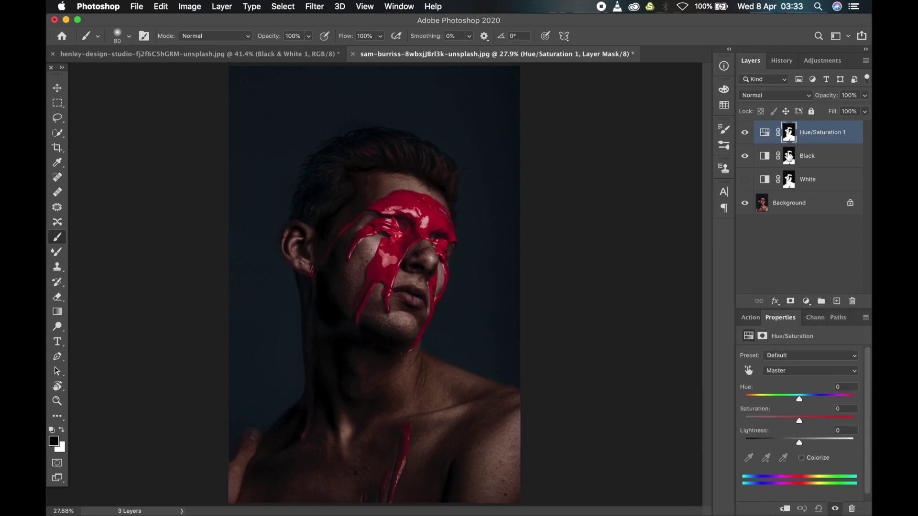
pyautogui.moveTo(786, 157); pyautogui.dragTo(771, 132)
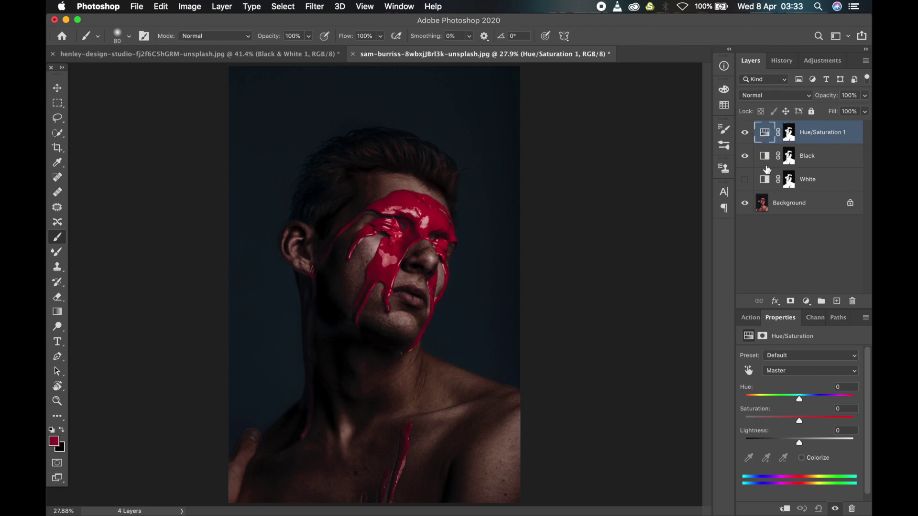
pyautogui.click(797, 377)
pyautogui.click(796, 379)
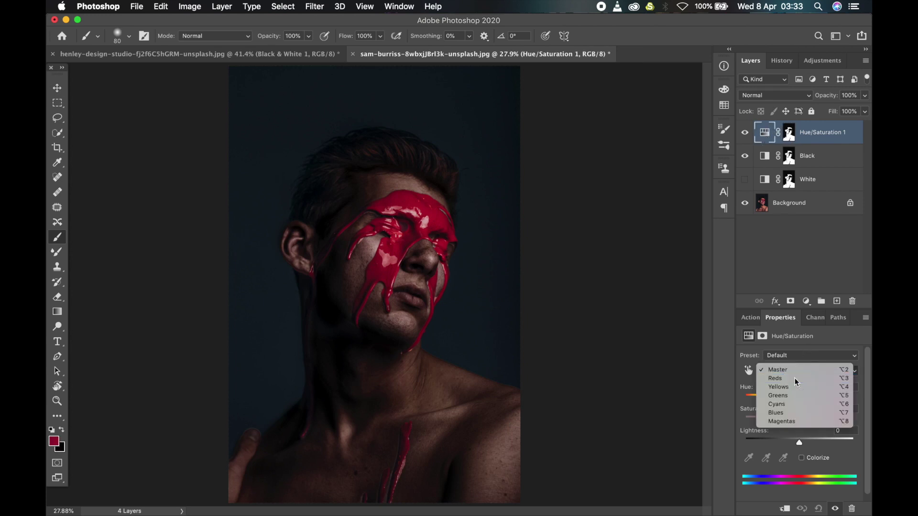
pyautogui.moveTo(799, 423); pyautogui.dragTo(774, 446)
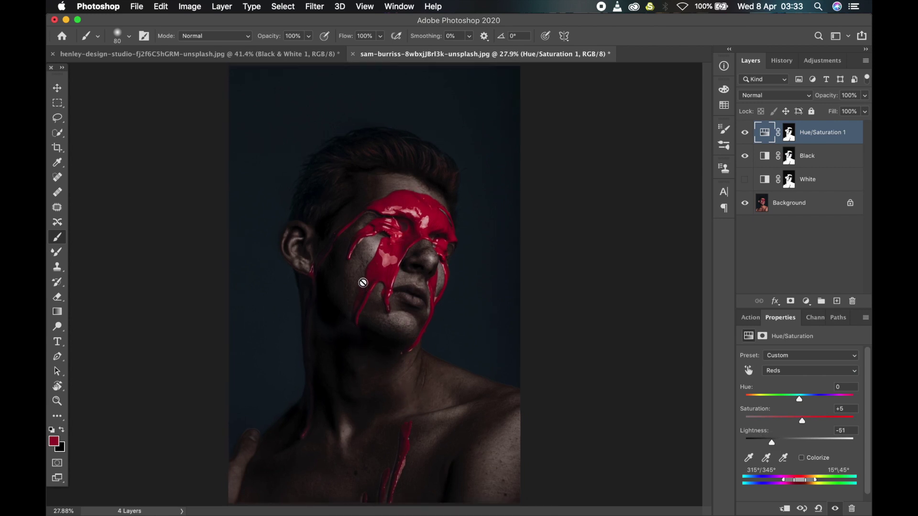
pyautogui.press('super+0')
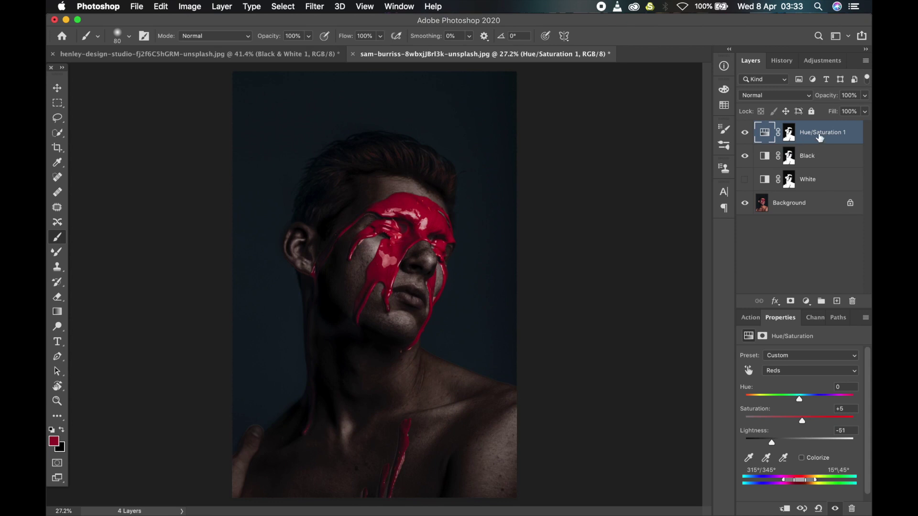
pyautogui.click(818, 139)
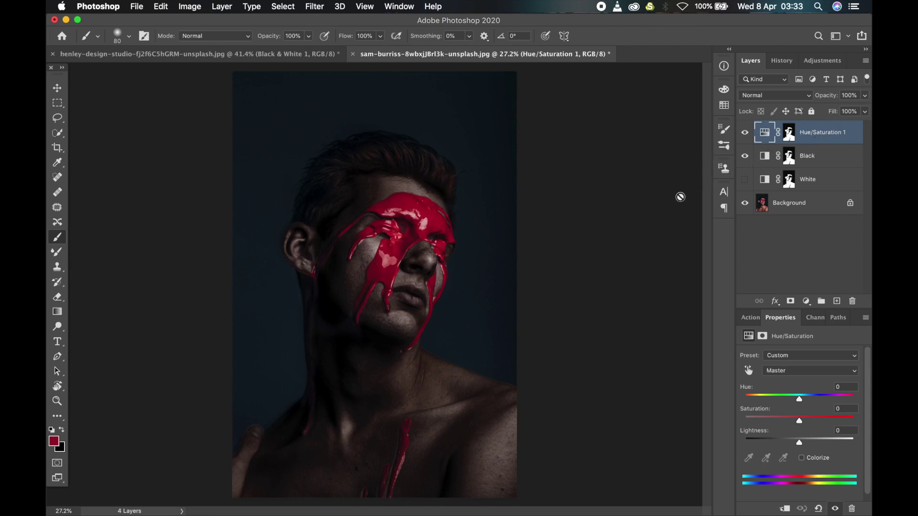
# Add an unmasked Hue/Saturation 2 layer with Reds Saturation +27 and Lightness -24
pyautogui.click(788, 372)
pyautogui.click(808, 305)
pyautogui.click(807, 302)
pyautogui.click(811, 405)
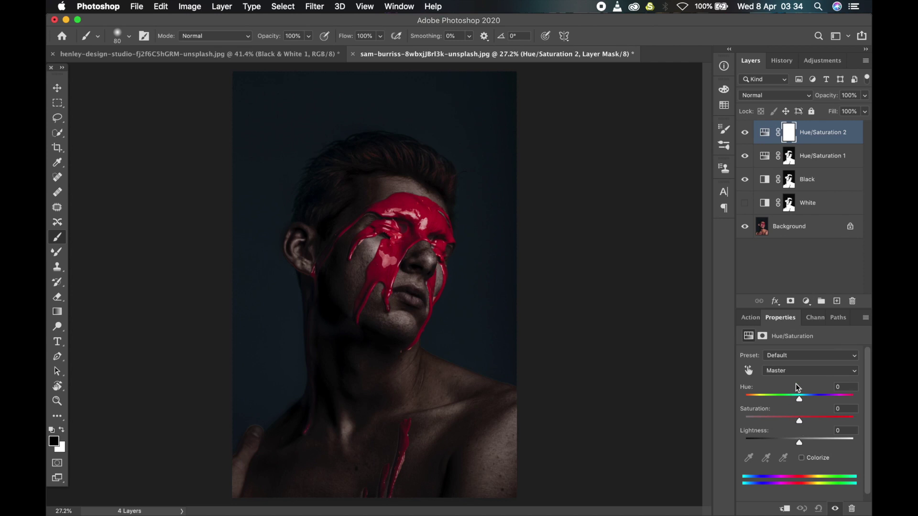
pyautogui.click(794, 371)
pyautogui.click(793, 381)
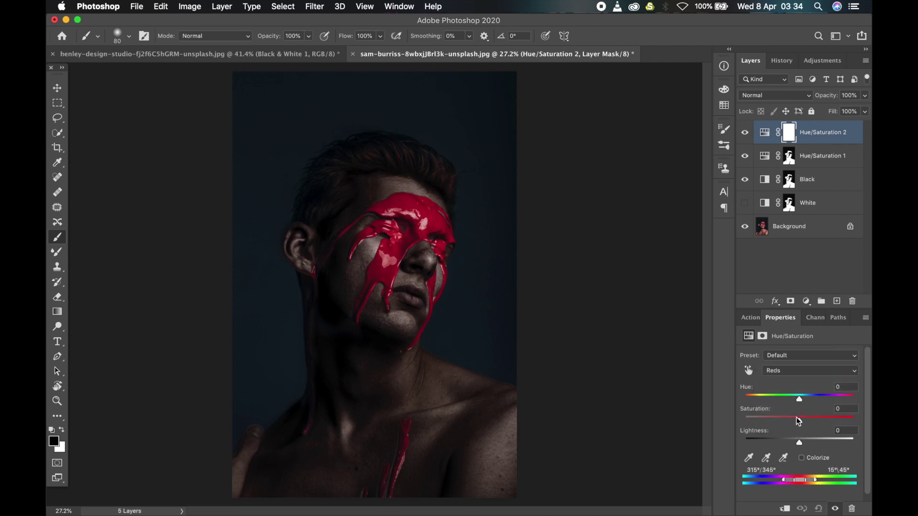
pyautogui.moveTo(800, 419)
pyautogui.mouseDown()
pyautogui.moveTo(782, 420)
pyautogui.moveTo(815, 420)
pyautogui.moveTo(787, 445)
pyautogui.mouseUp()
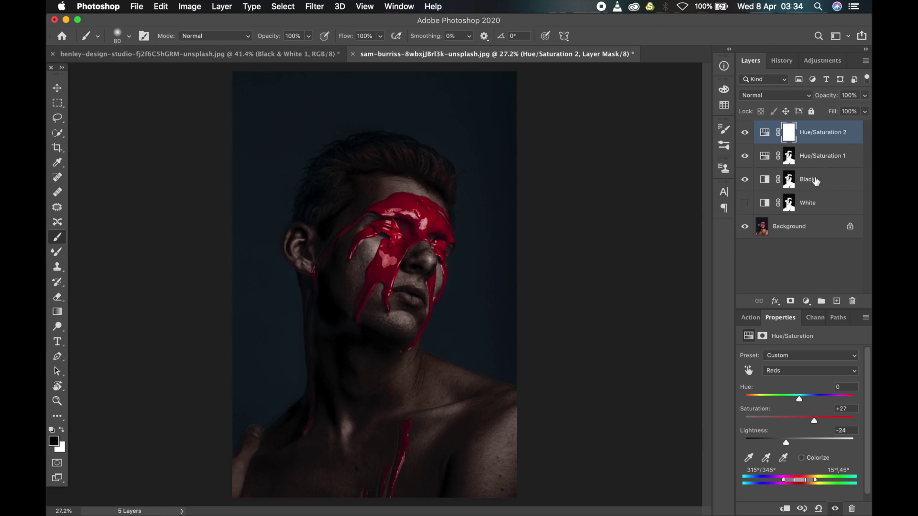
# Group the Black layer and both Hue/Saturation layers into a group named 'Black'
pyautogui.click(818, 179)
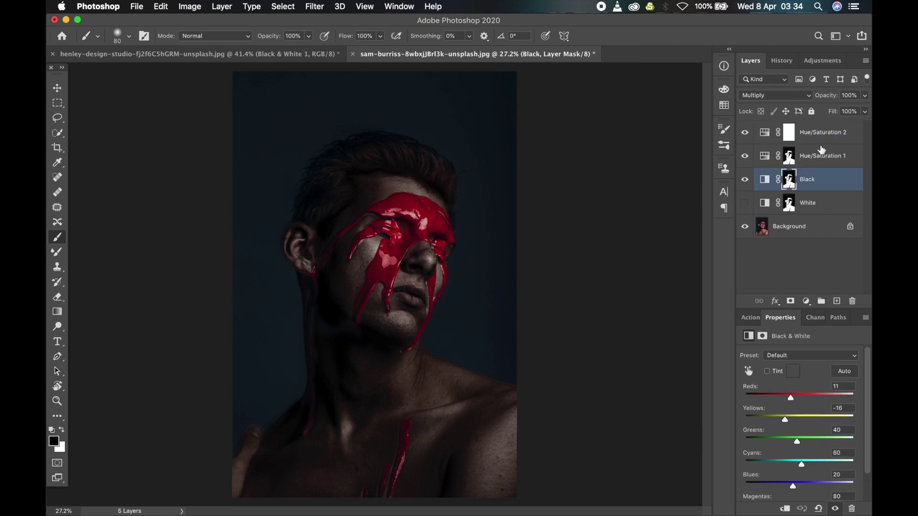
pyautogui.keyDown('shift'); pyautogui.click(821, 140); pyautogui.keyUp('shift')
pyautogui.press('super+g')
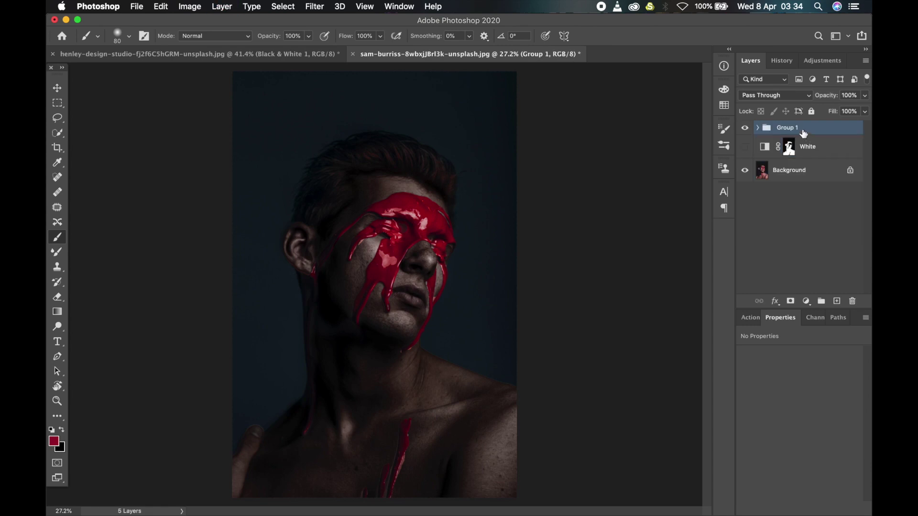
pyautogui.doubleClick(790, 128)
pyautogui.write('Bl')
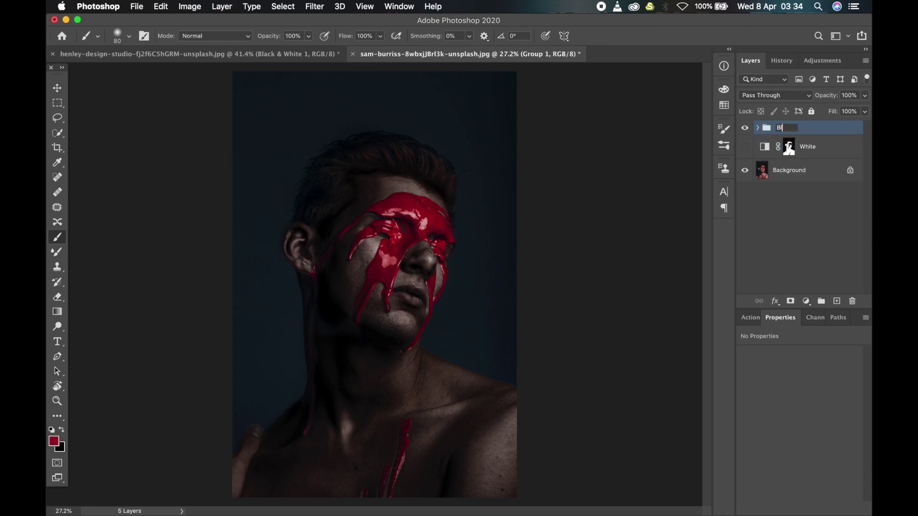
pyautogui.write('ack')
pyautogui.press('Return')
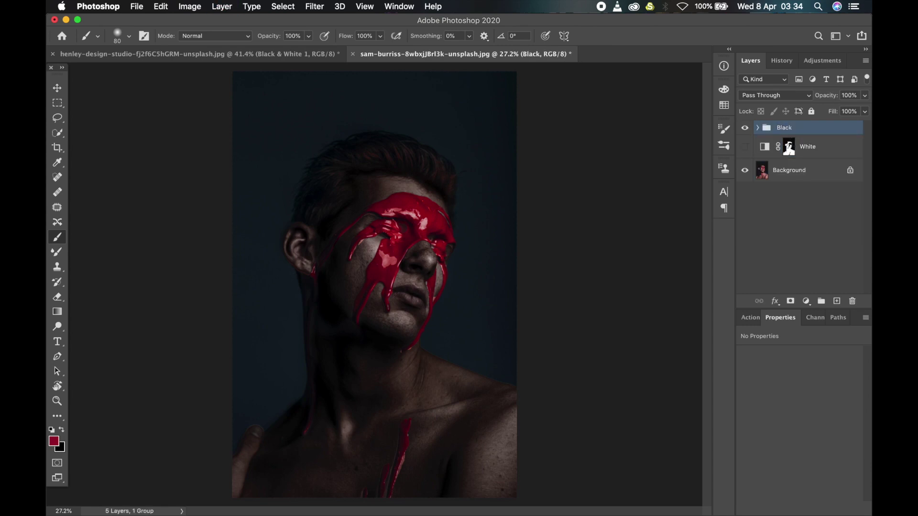
# Compare the Black group against the White layer, ending with Black shown and White hidden
pyautogui.click(745, 128)
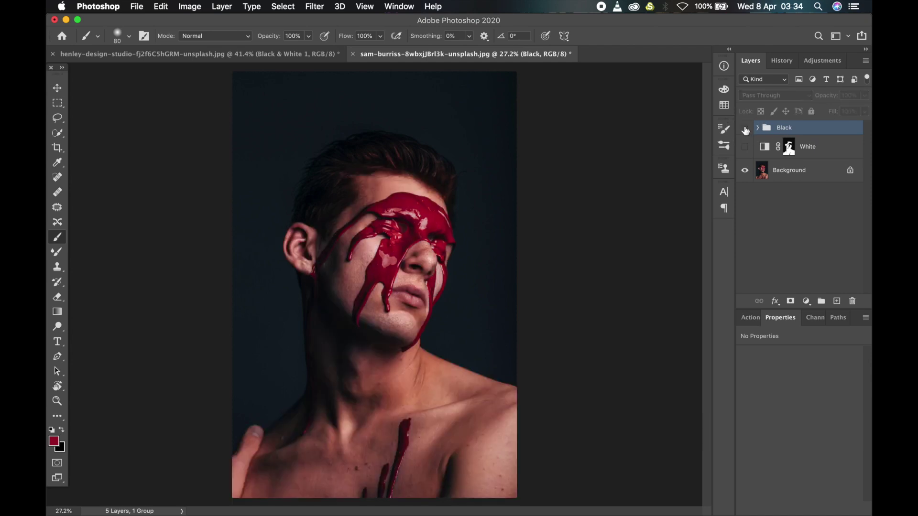
pyautogui.click(745, 129)
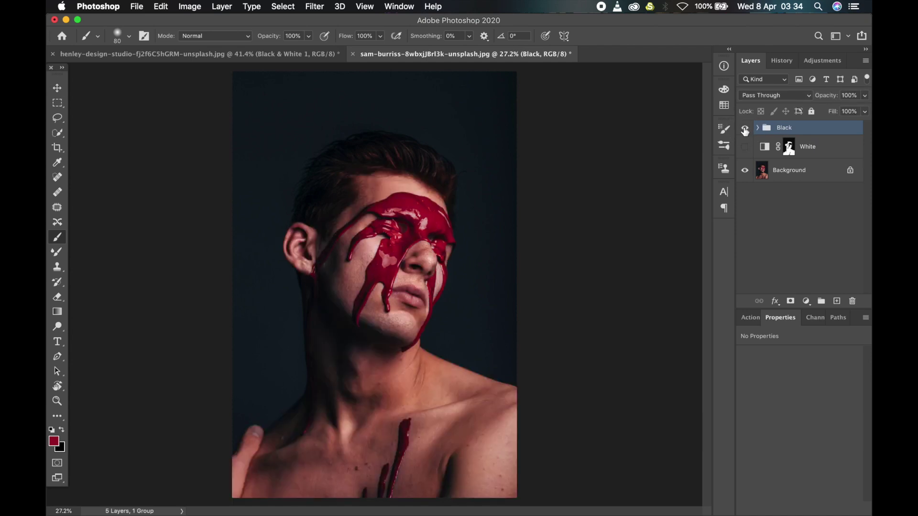
pyautogui.click(745, 129)
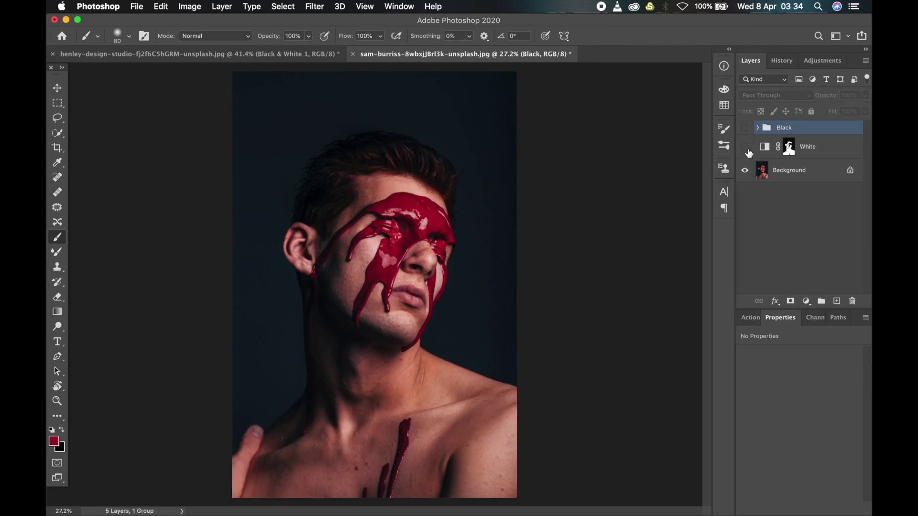
pyautogui.click(745, 148)
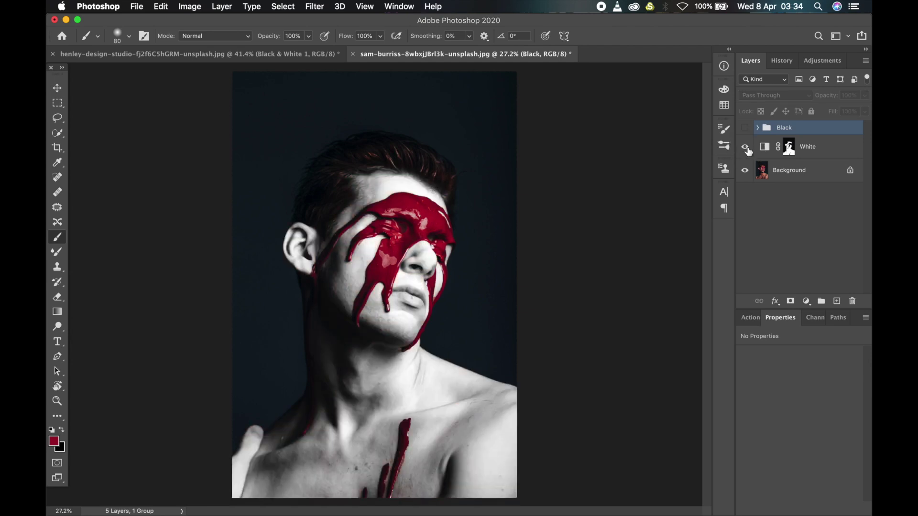
pyautogui.click(746, 148)
pyautogui.click(745, 147)
pyautogui.click(745, 147)
pyautogui.click(745, 128)
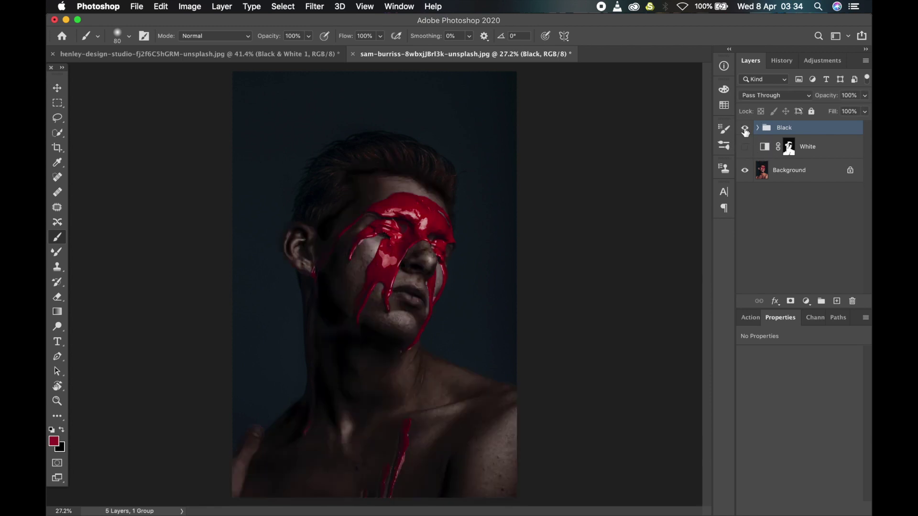